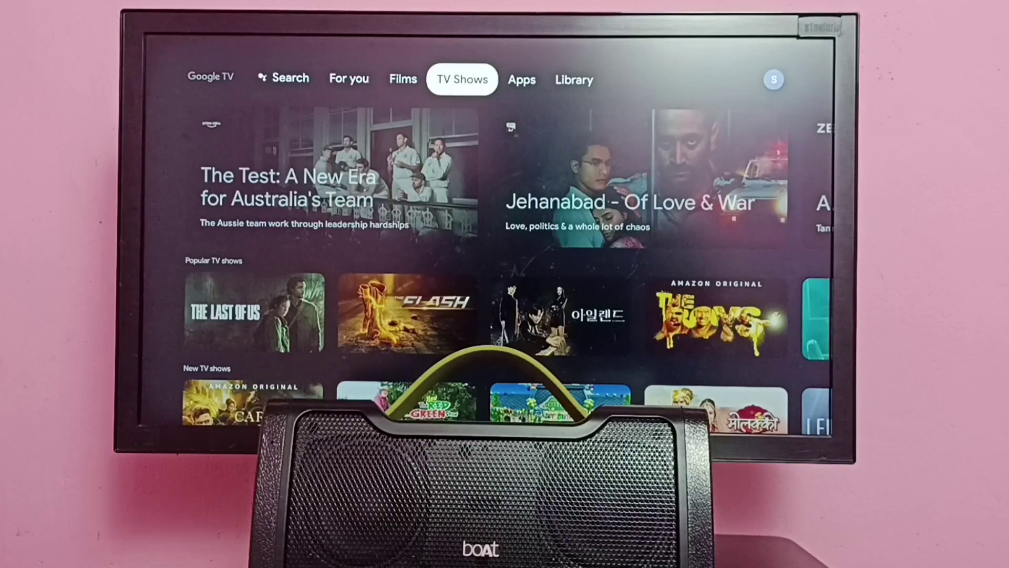
Browse the home rows, then bring up the account and settings panel
key("Left")
key("Right")
key("Right")
key("Right")
key("Right")
key("Return")
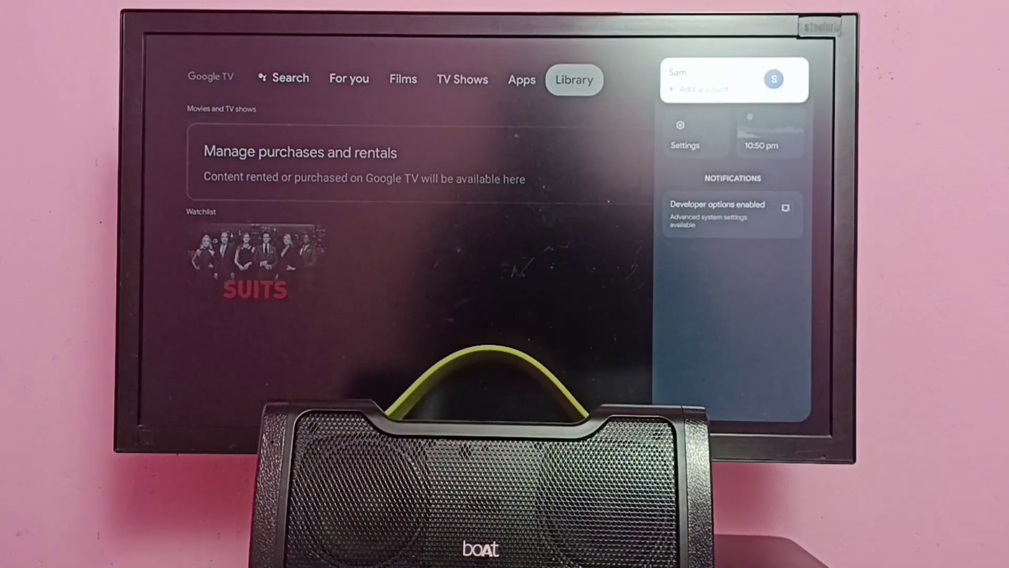
Enter TV settings and move down to the Remotes and accessories section
key("Down")
key("Return")
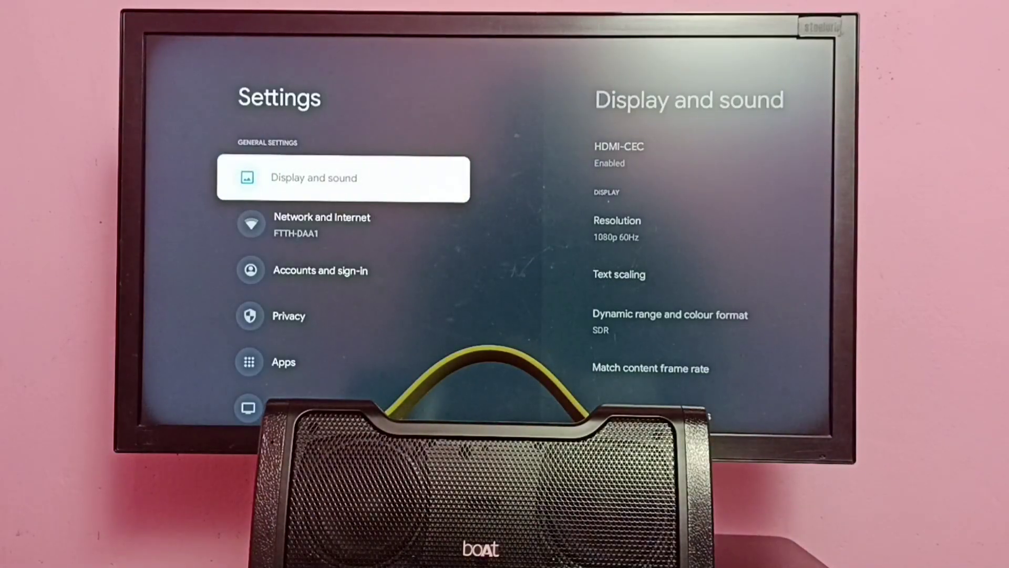
key("Down")
key("Down")
key("Down")
key("Down")
key("Down")
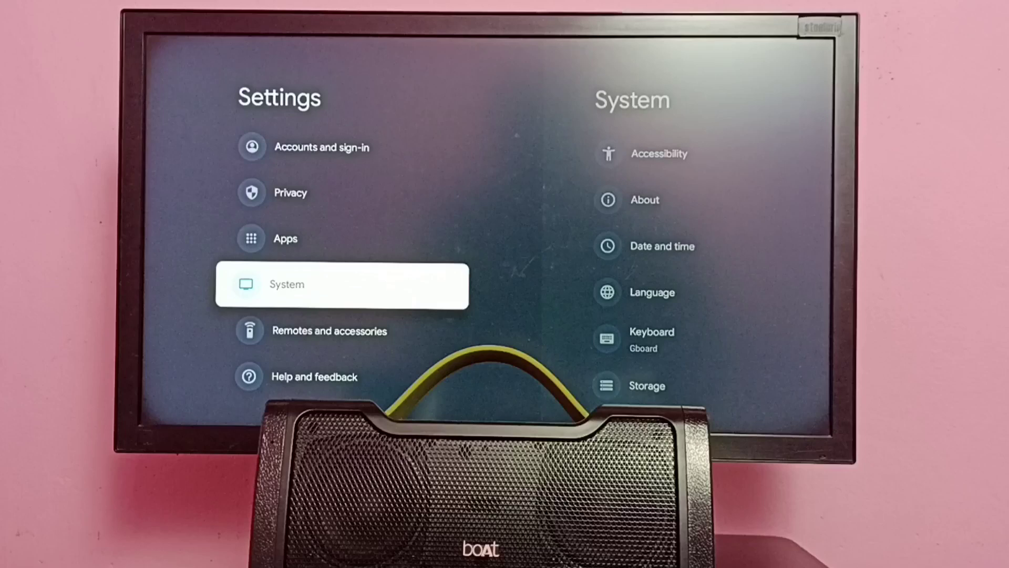
key("Down")
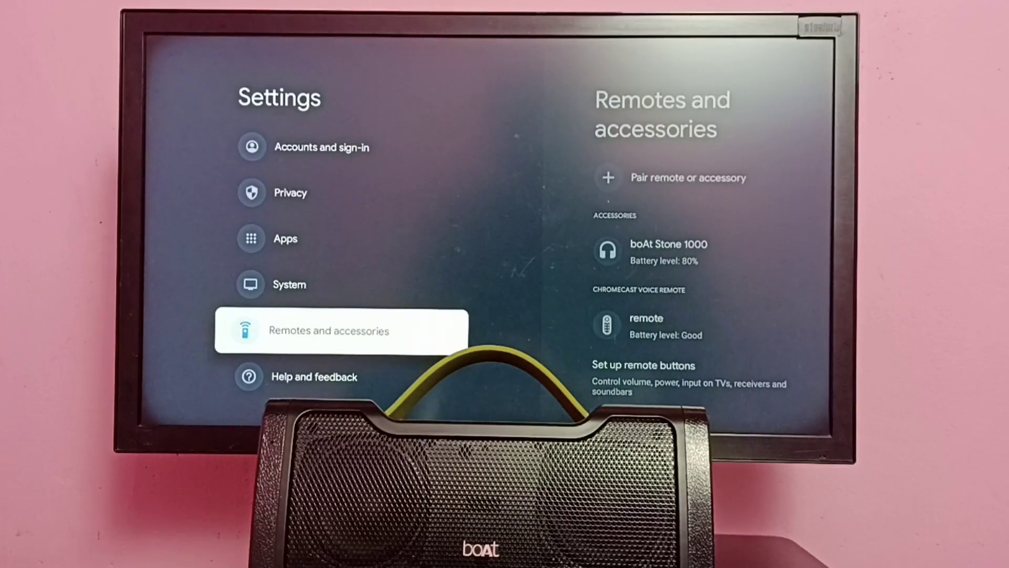
Enter Remotes and accessories and highlight the boAt Stone 1000 speaker
key("Return")
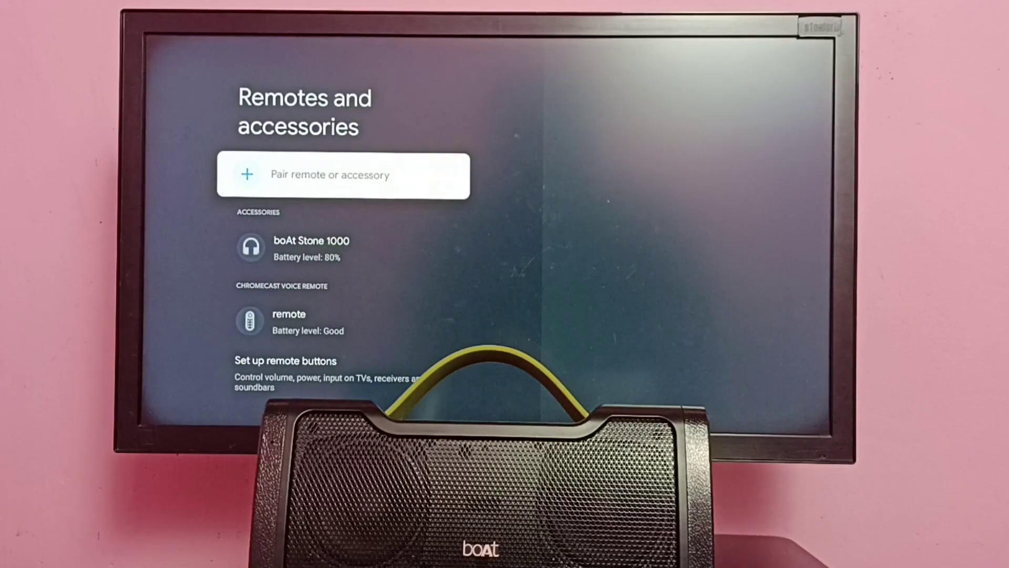
key("Down")
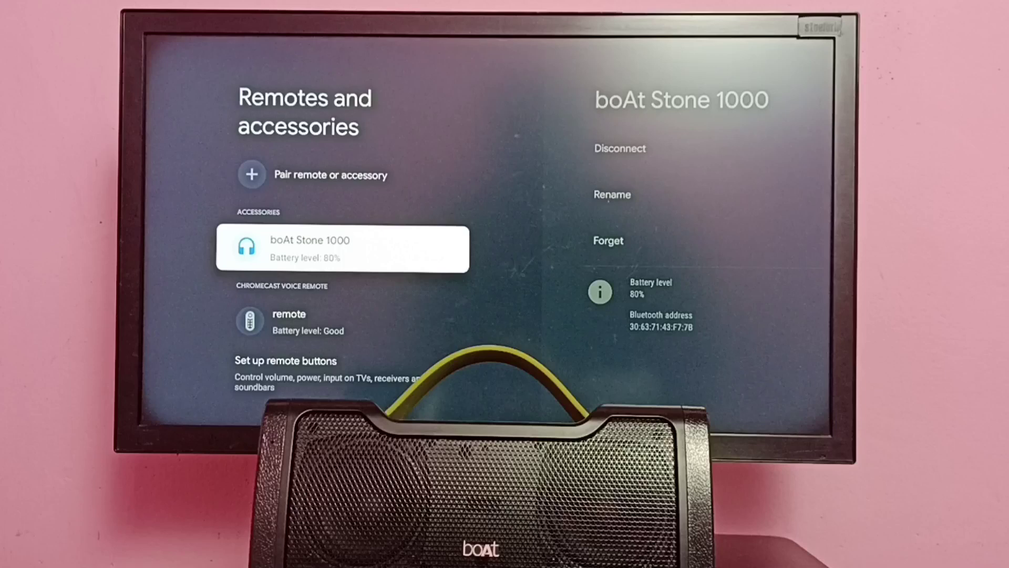
Enter the boAt Stone 1000 device page and highlight its Forget option
key("Return")
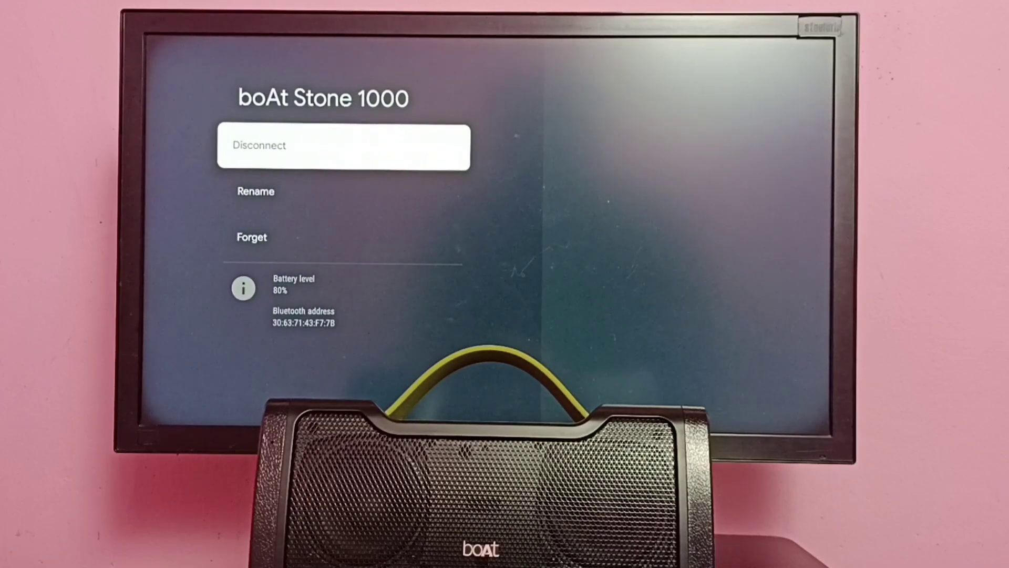
key("Down")
key("Down")
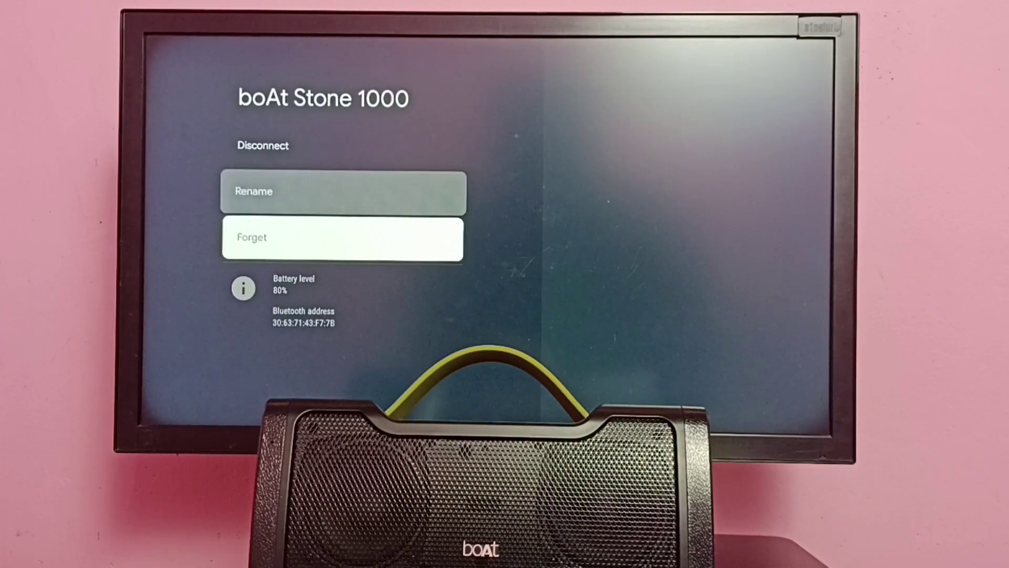
key("Up")
key("Up")
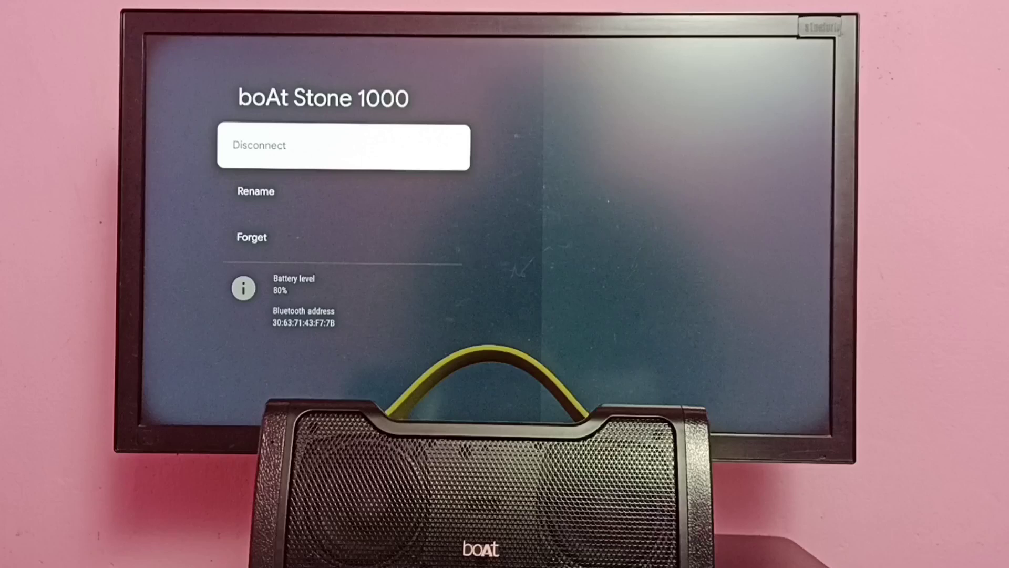
key("Down")
key("Down")
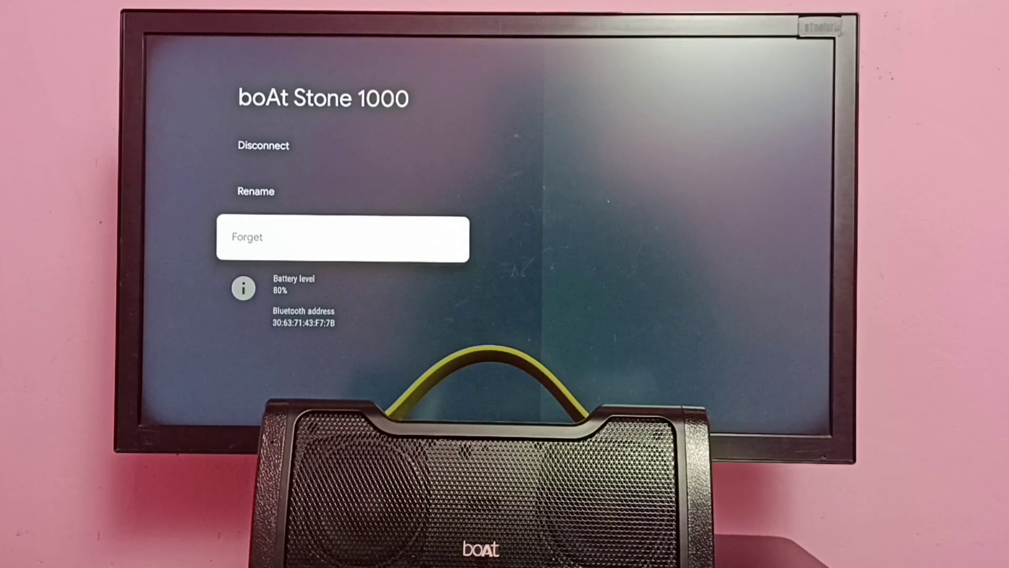
Forget the boAt Stone 1000 speaker, answering Yes to the confirmation
key("Return")
key("Up")
key("Return")
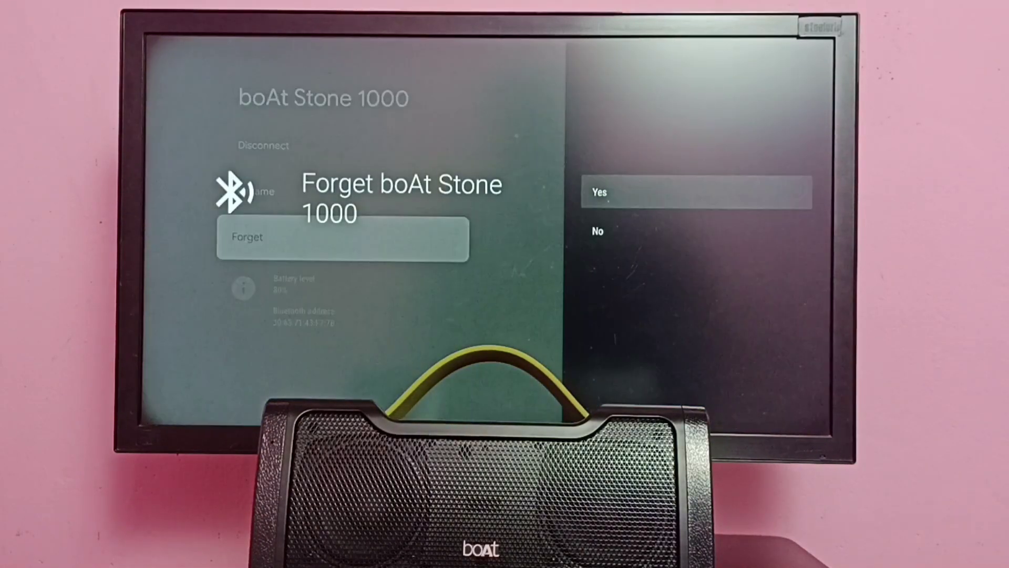